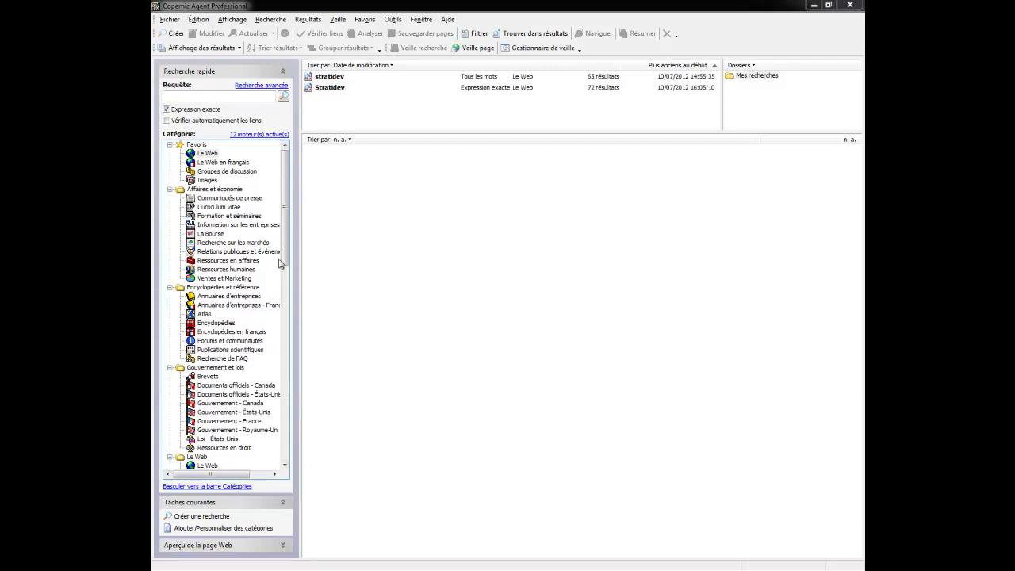
# - Review which search engines are enabled for the Le Web category under Favoris, then close its properties
pyautogui.moveTo(288, 238); pyautogui.dragTo(285, 212)
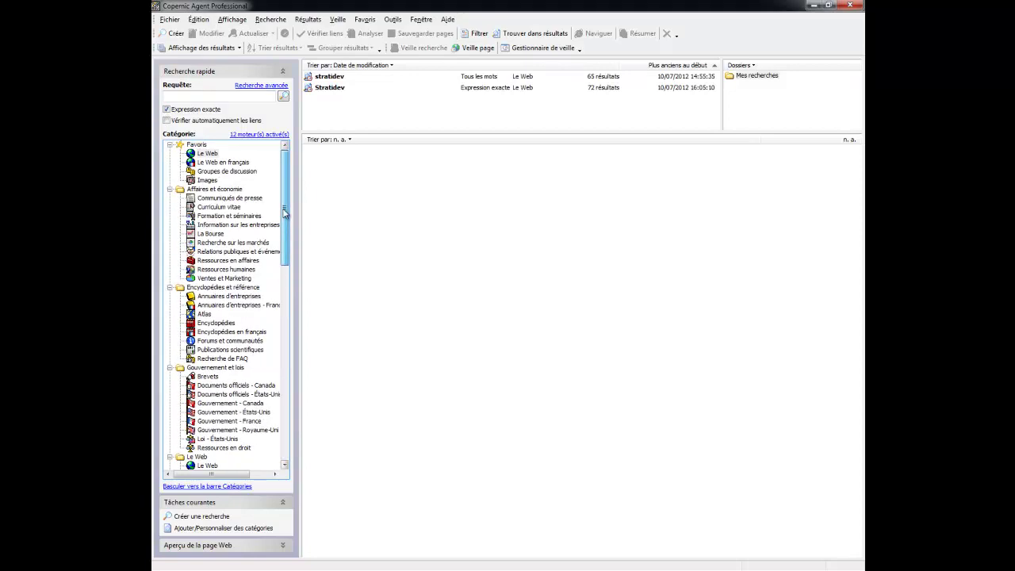
pyautogui.rightClick(206, 153)
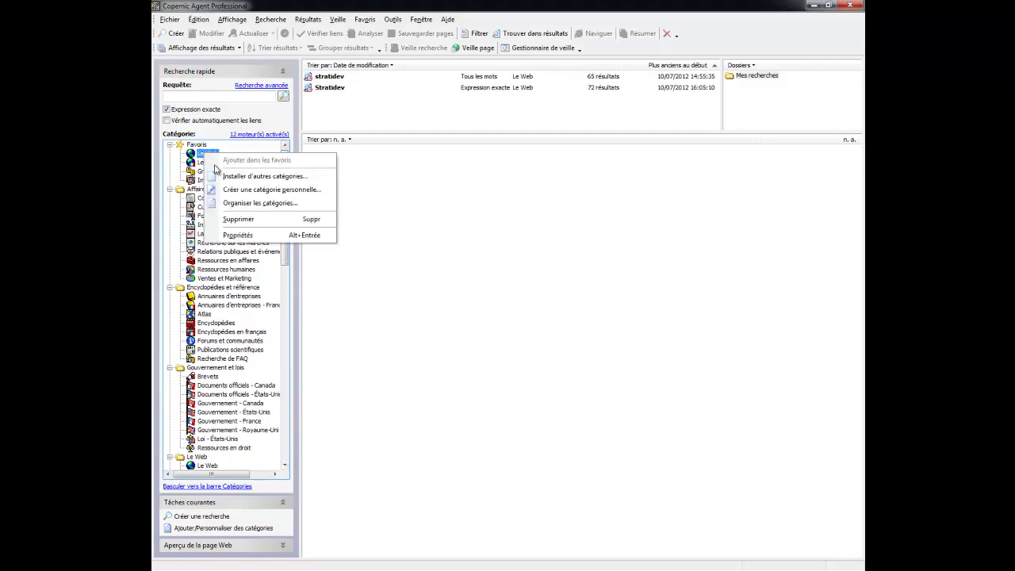
pyautogui.click(238, 236)
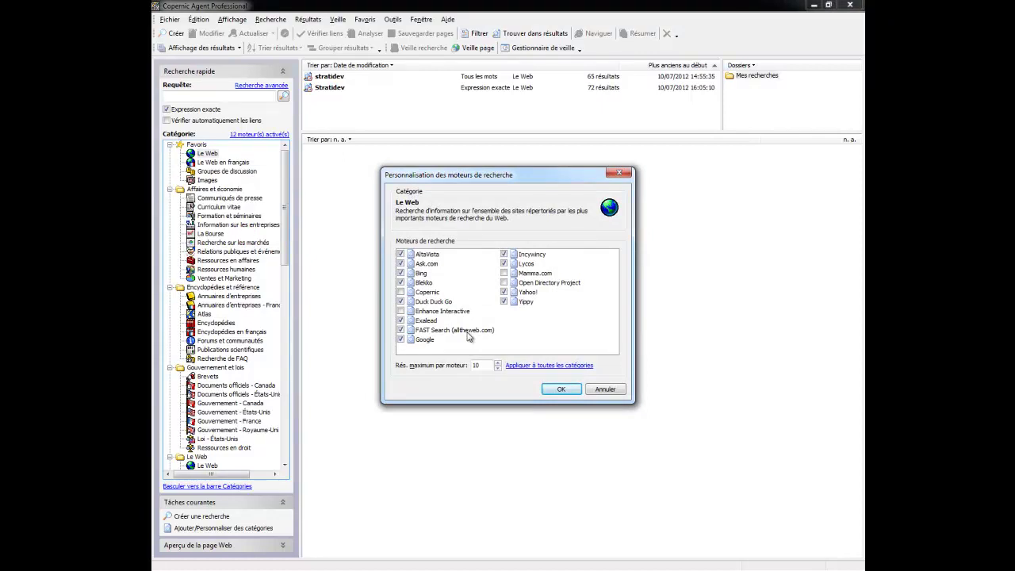
pyautogui.click(560, 390)
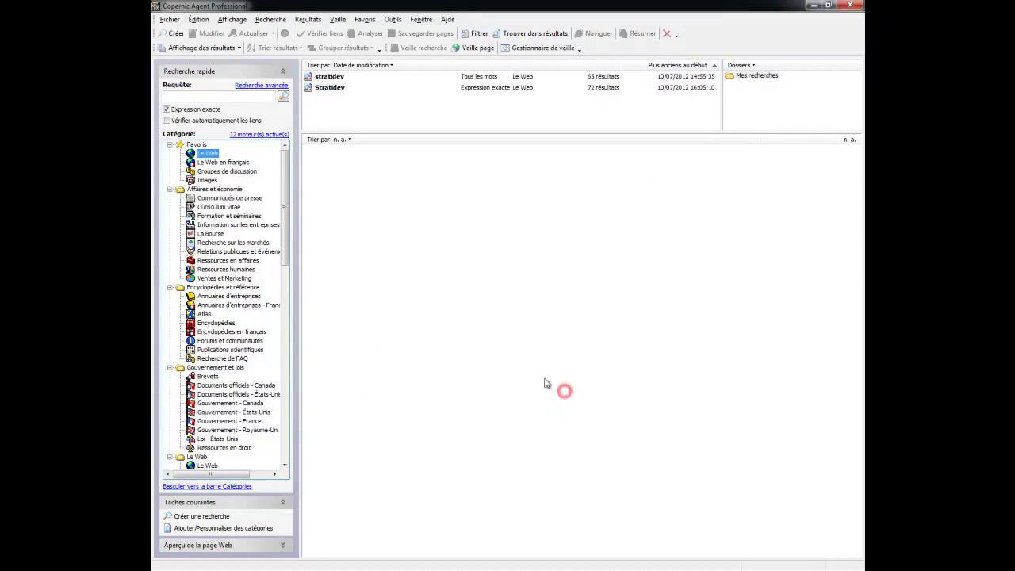
# - Run an exact-expression search for "stratidev" in the Le Web category
pyautogui.click(256, 98)
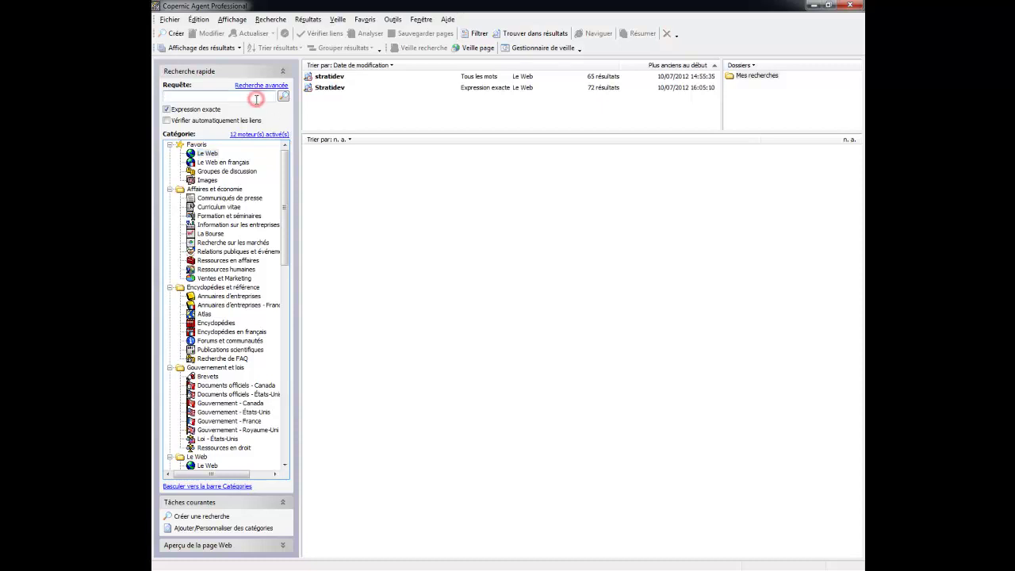
pyautogui.write('stratidev')
pyautogui.click(282, 96)
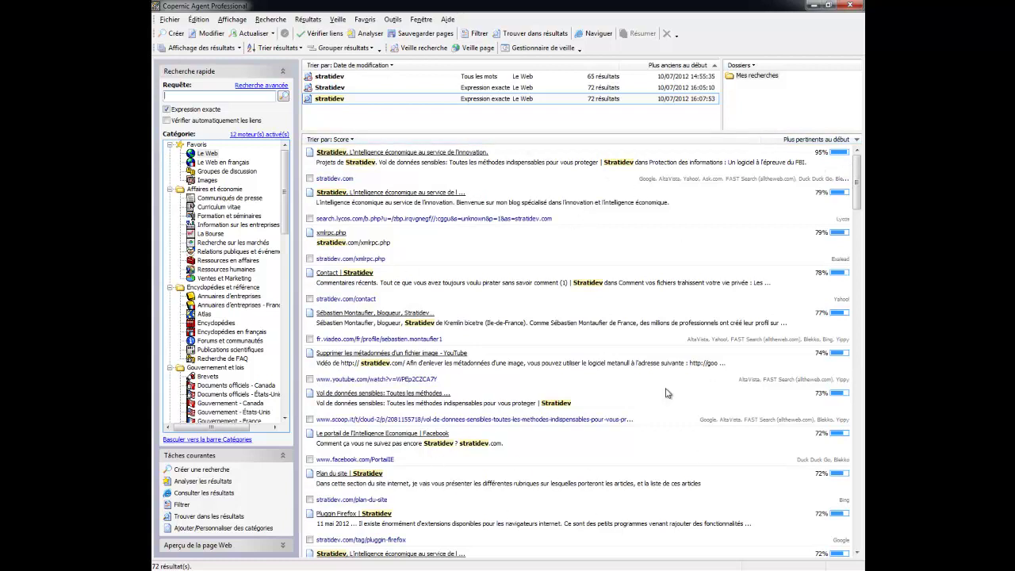
# - Run an Optimale analysis on the newest stratidev search, keeping only pages containing the query and extracting key concepts, and review the analysed results
pyautogui.rightClick(334, 102)
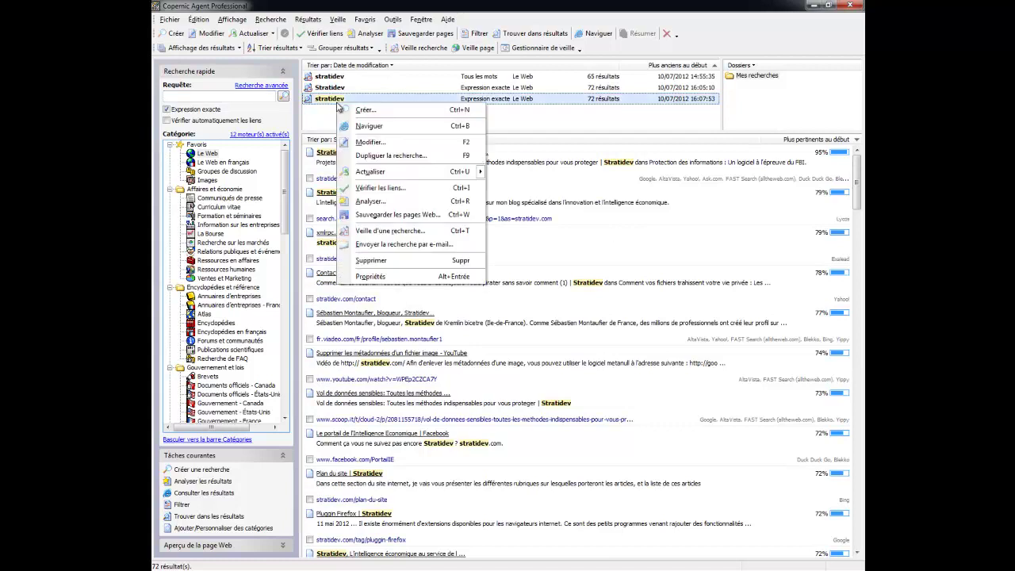
pyautogui.click(396, 201)
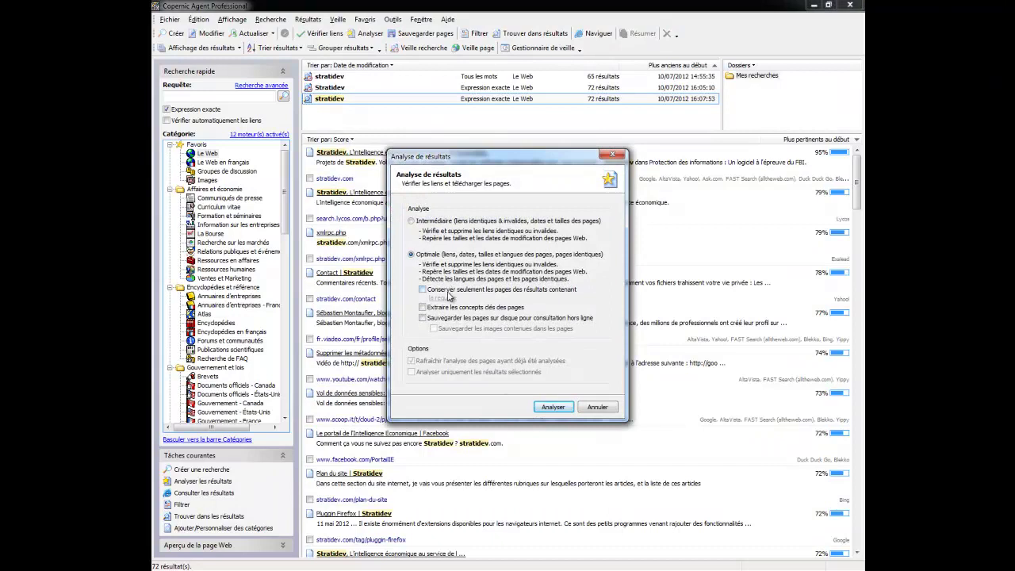
pyautogui.click(447, 291)
pyautogui.click(474, 309)
pyautogui.click(553, 406)
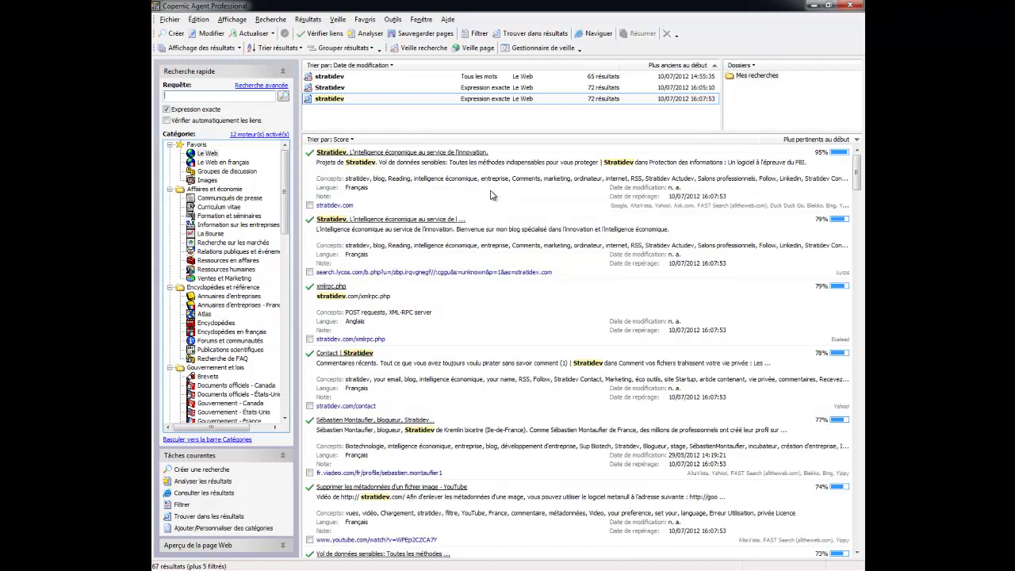
pyautogui.scroll(-10, 618, 194)
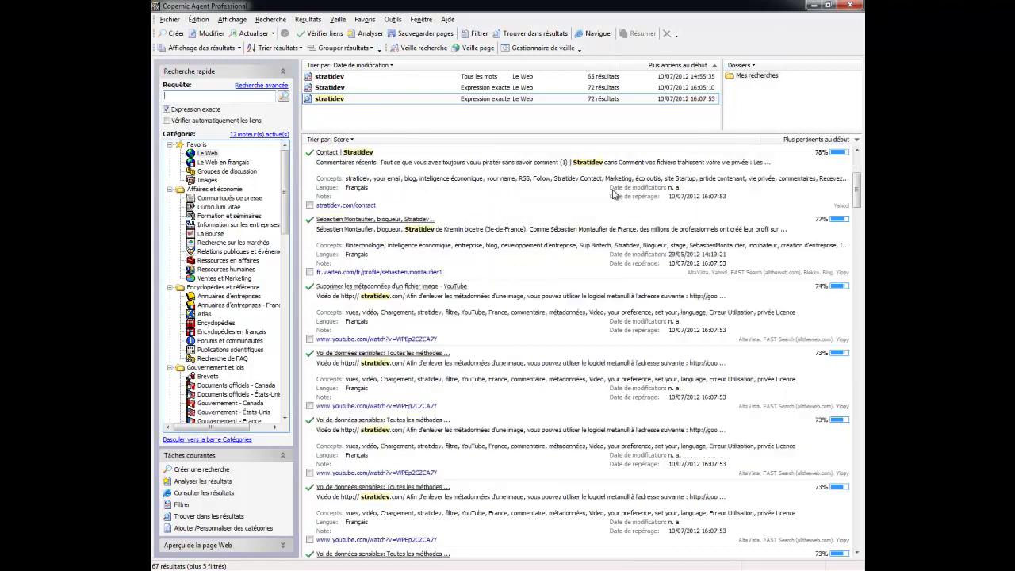
pyautogui.scroll(10, 535, 299)
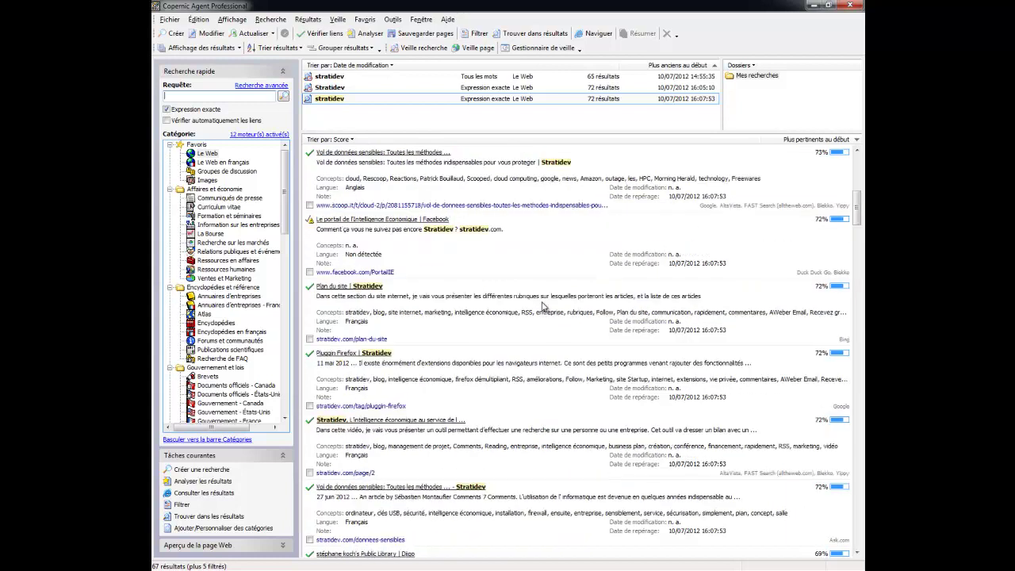
pyautogui.moveTo(536, 379)
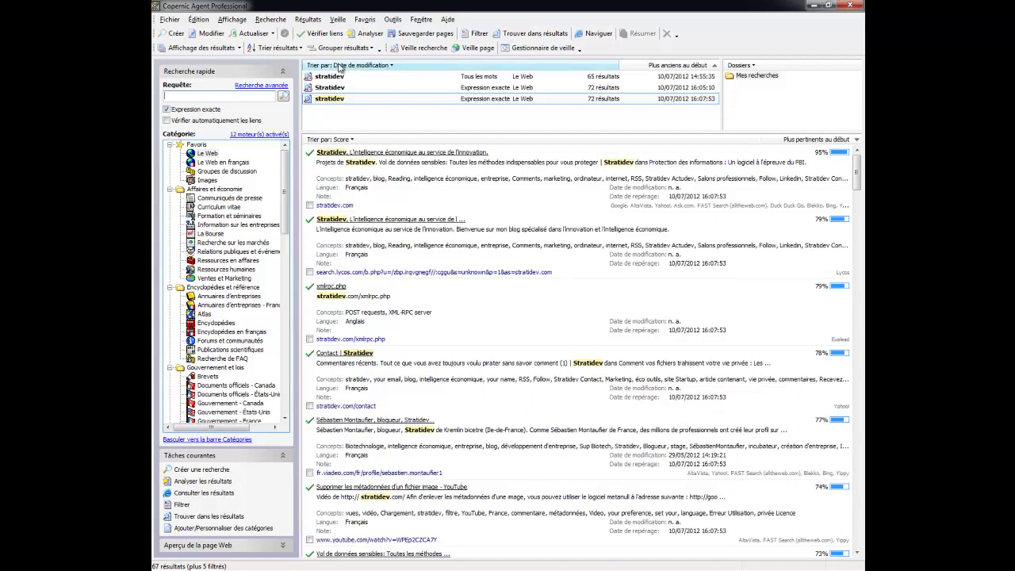
# - Put the newest stratidev search under monitoring on a daily schedule to obtain new results
pyautogui.moveTo(340, 100)
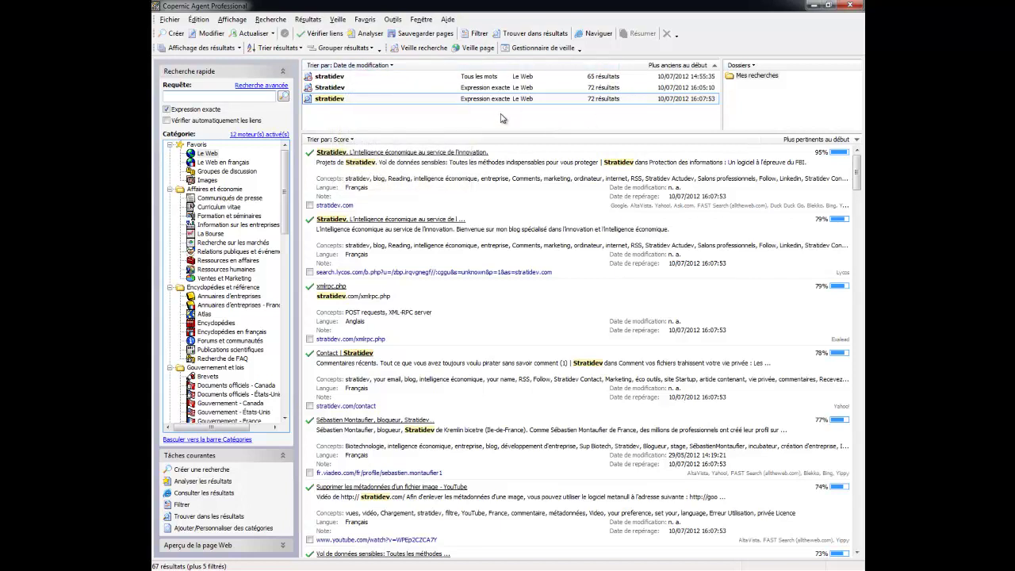
pyautogui.rightClick(364, 102)
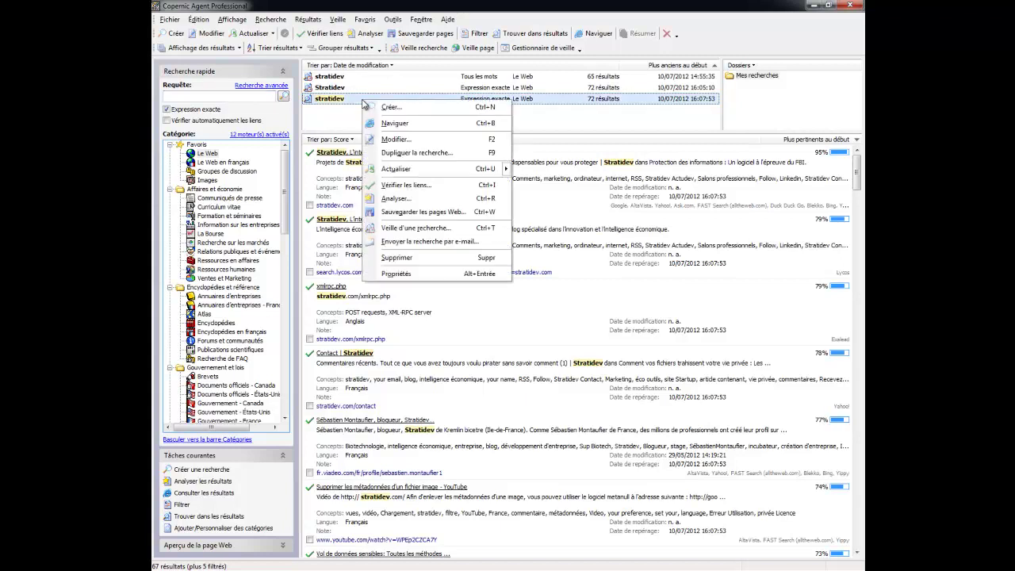
pyautogui.click(425, 228)
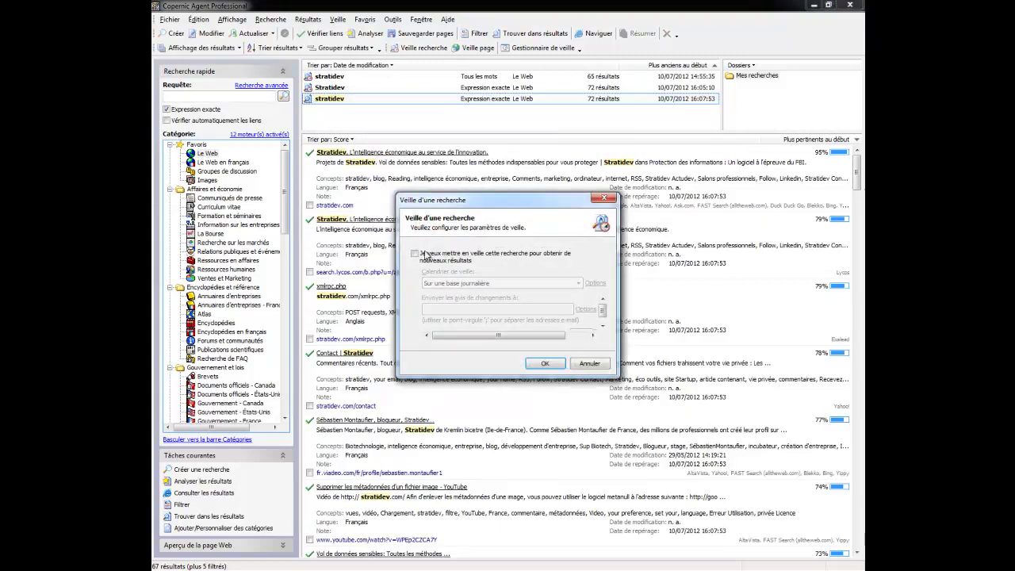
pyautogui.click(425, 255)
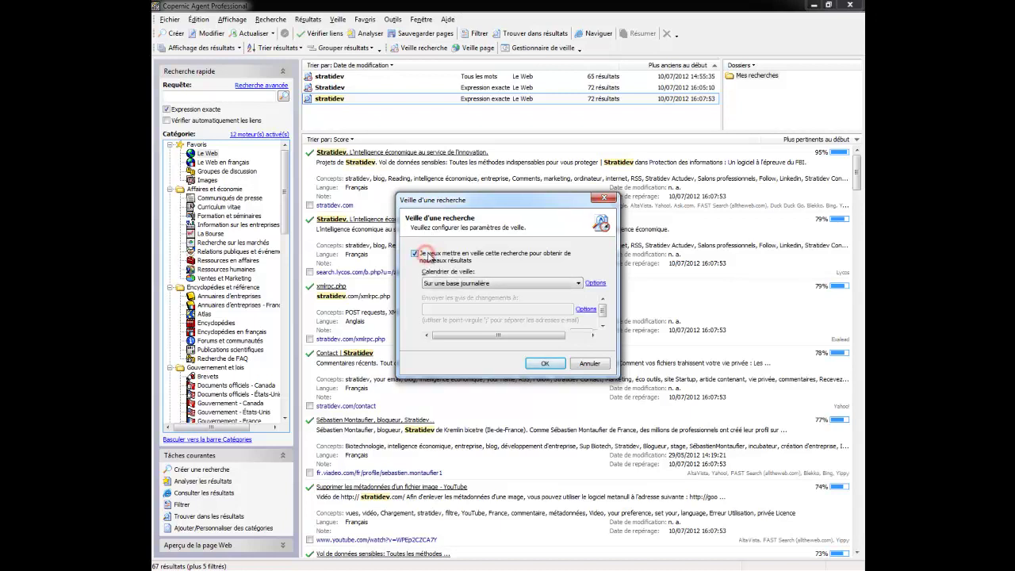
pyautogui.click(477, 284)
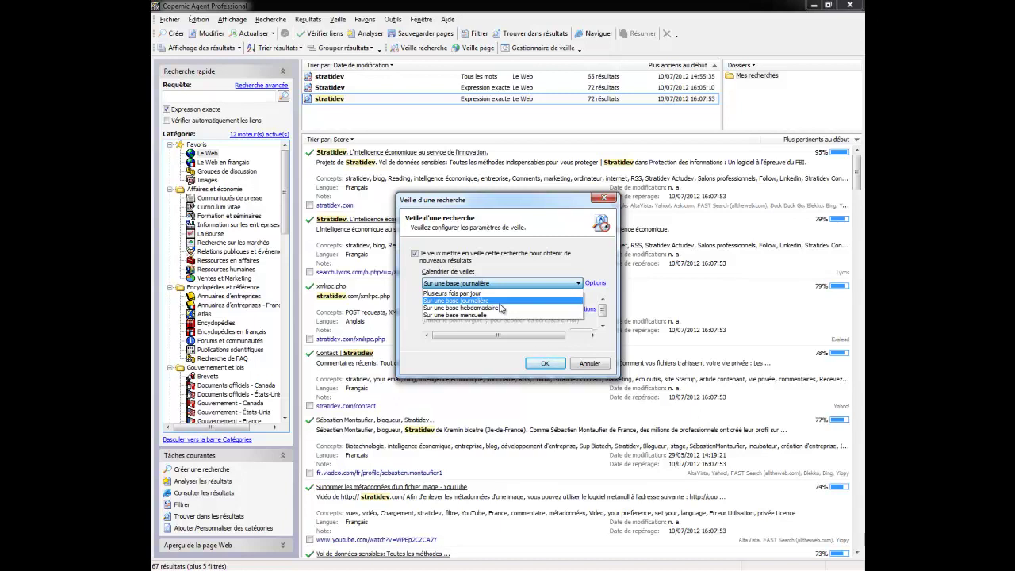
pyautogui.click(501, 307)
pyautogui.click(544, 363)
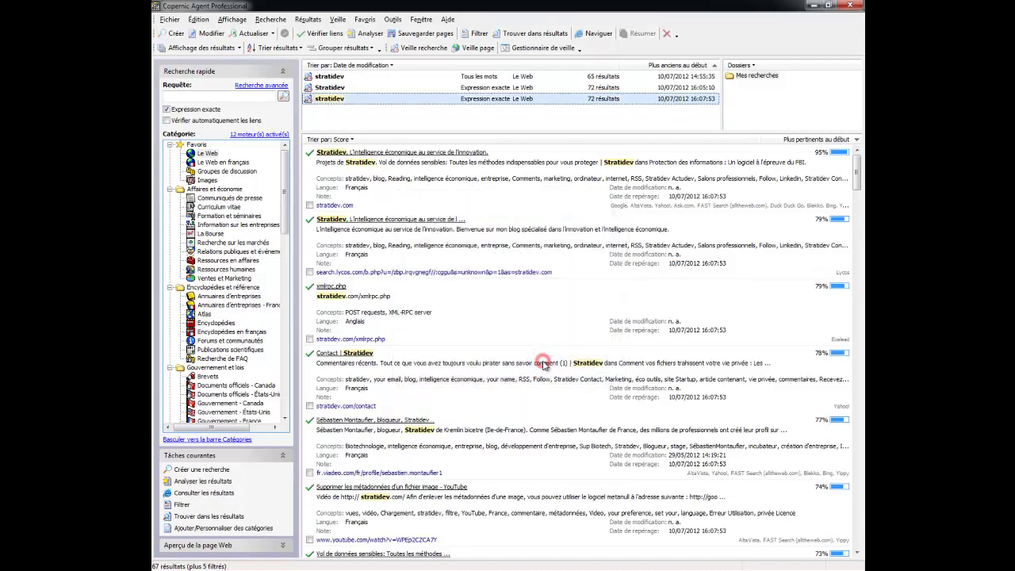
# - Deselect the search and open the manager listing all monitoring tasks
pyautogui.click(403, 115)
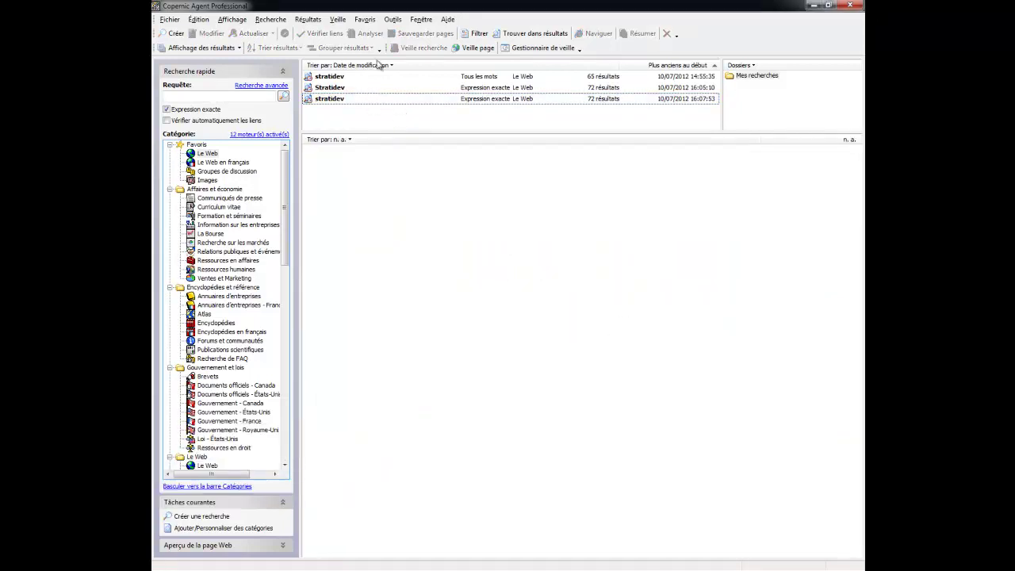
pyautogui.click(340, 20)
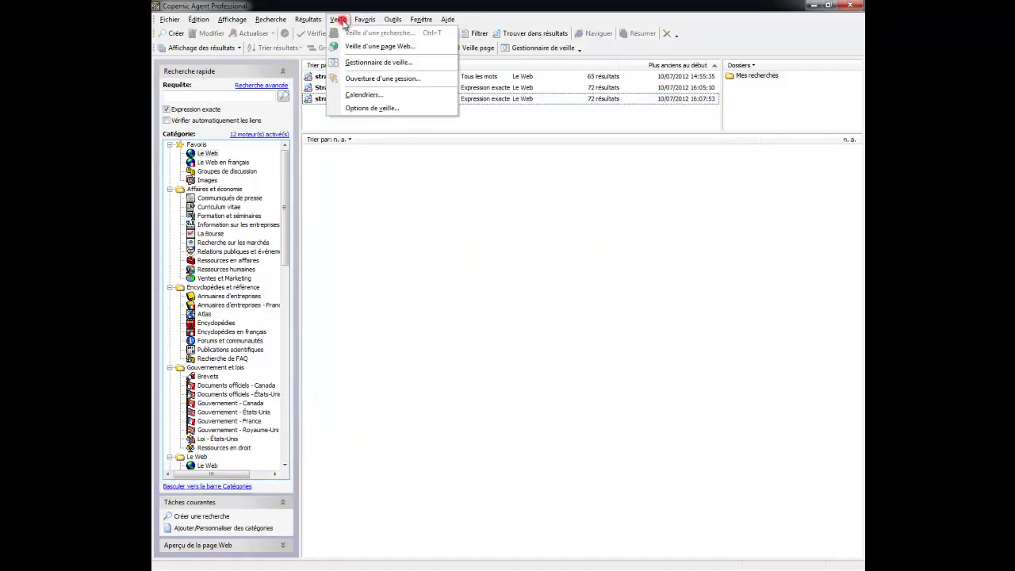
pyautogui.click(348, 63)
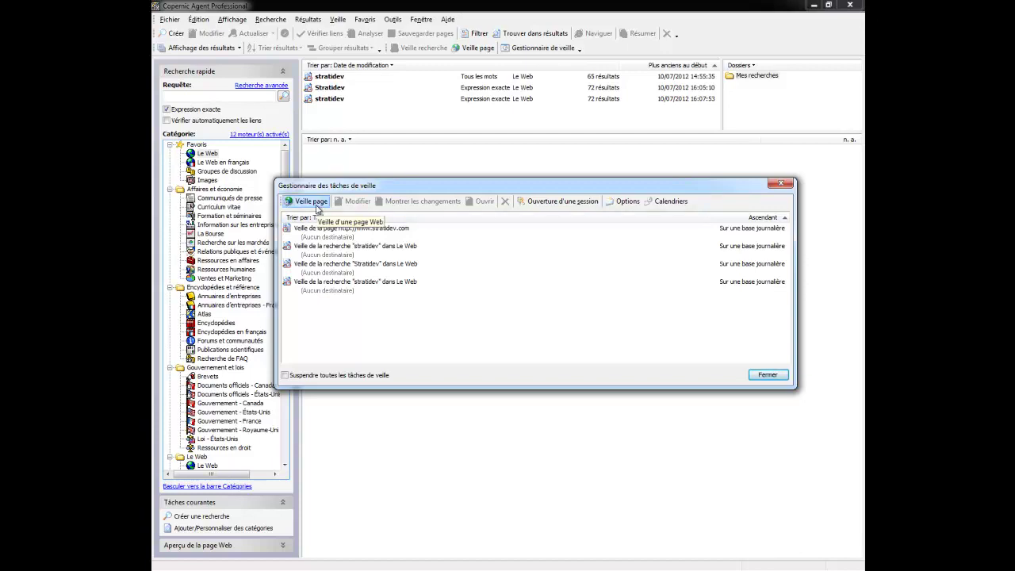
pyautogui.click(316, 208)
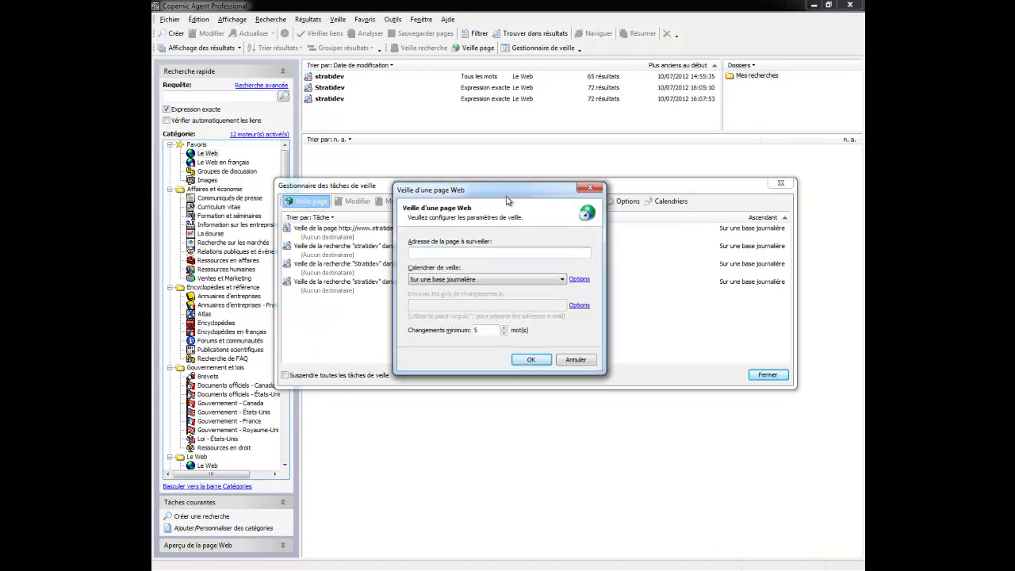
pyautogui.write('ww')
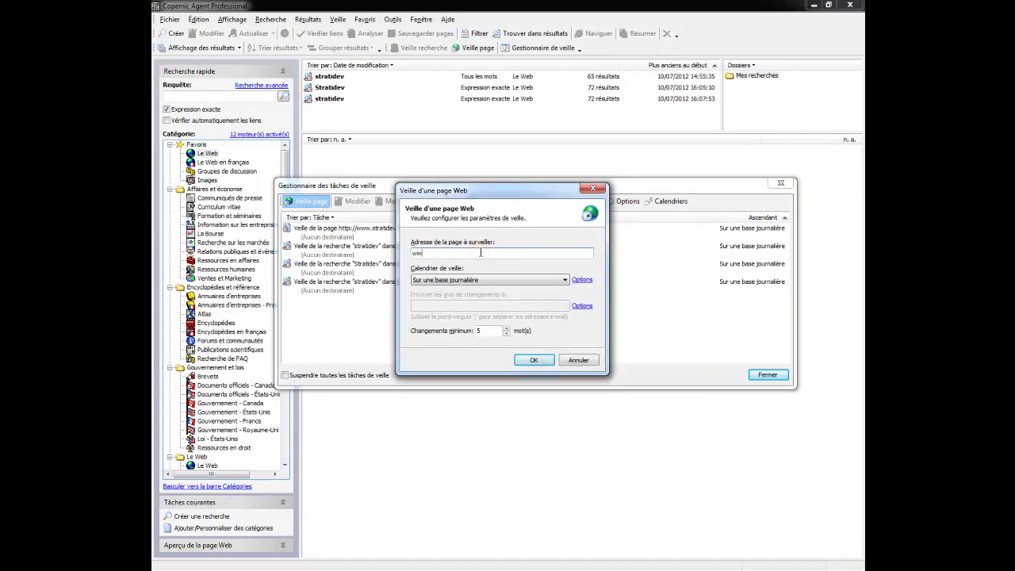
pyautogui.write('w.stratidev')
pyautogui.click(534, 359)
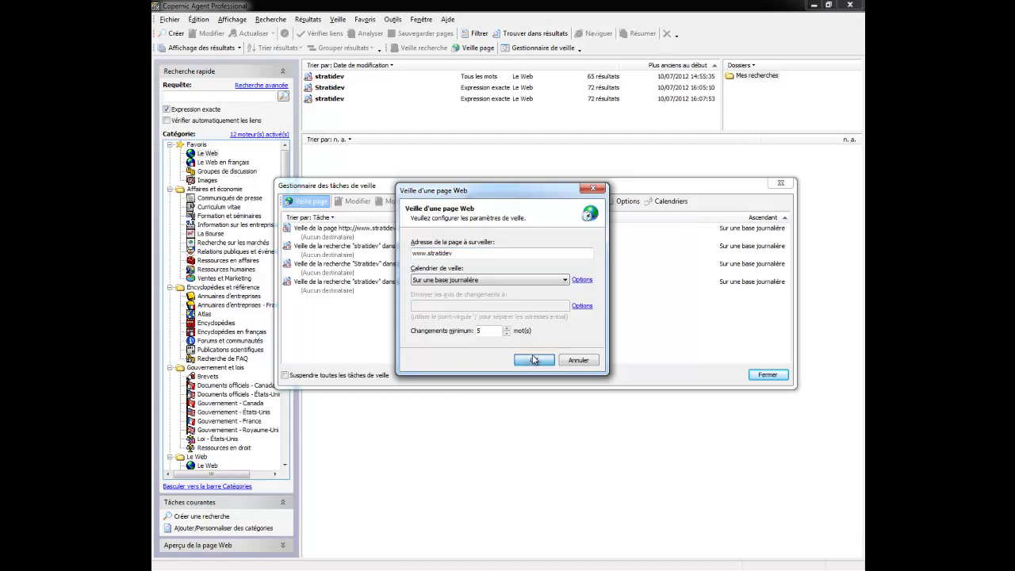
pyautogui.click(484, 331)
pyautogui.click(525, 361)
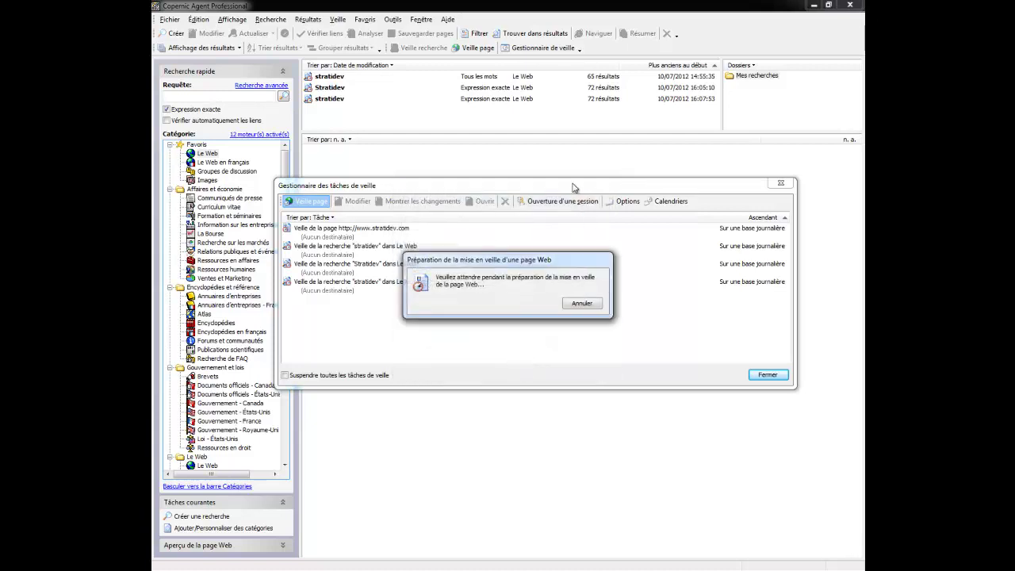
pyautogui.click(508, 305)
# - Select all the monitoring tasks in the manager and execute those scheduled on a daily basis
pyautogui.click(419, 228)
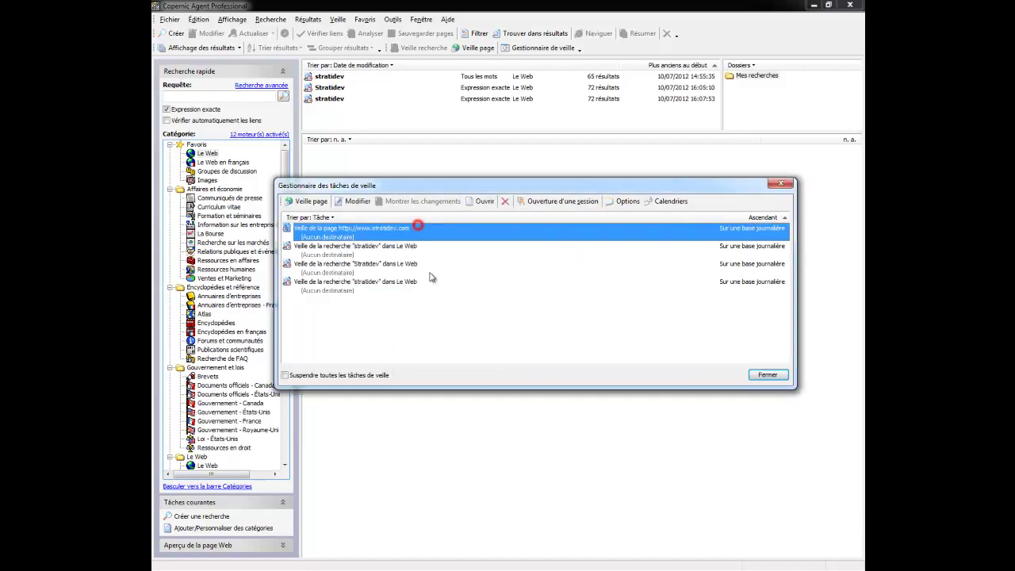
pyautogui.keyDown('shift'); pyautogui.click(422, 290); pyautogui.keyUp('shift')
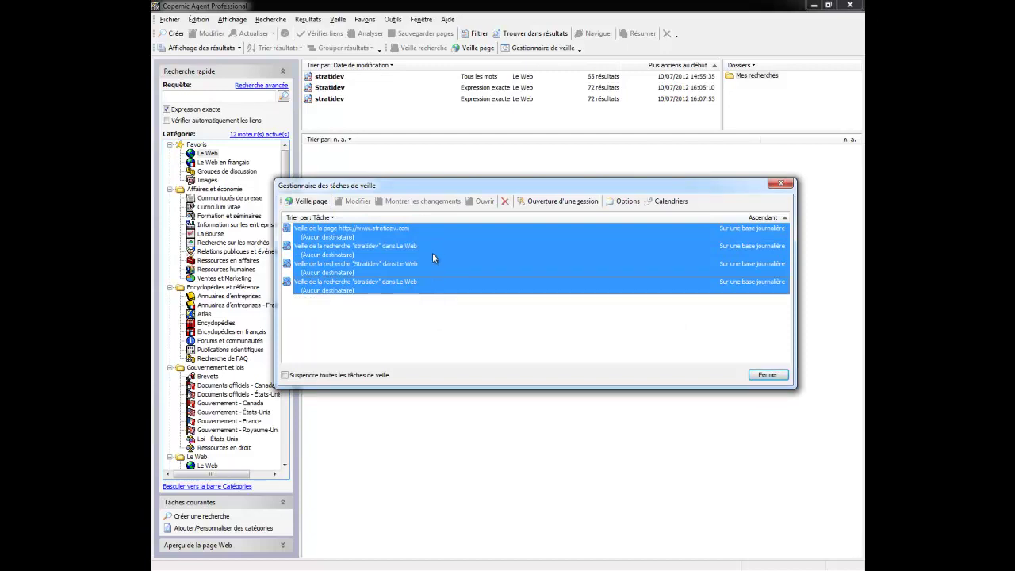
pyautogui.rightClick(441, 229)
pyautogui.click(468, 237)
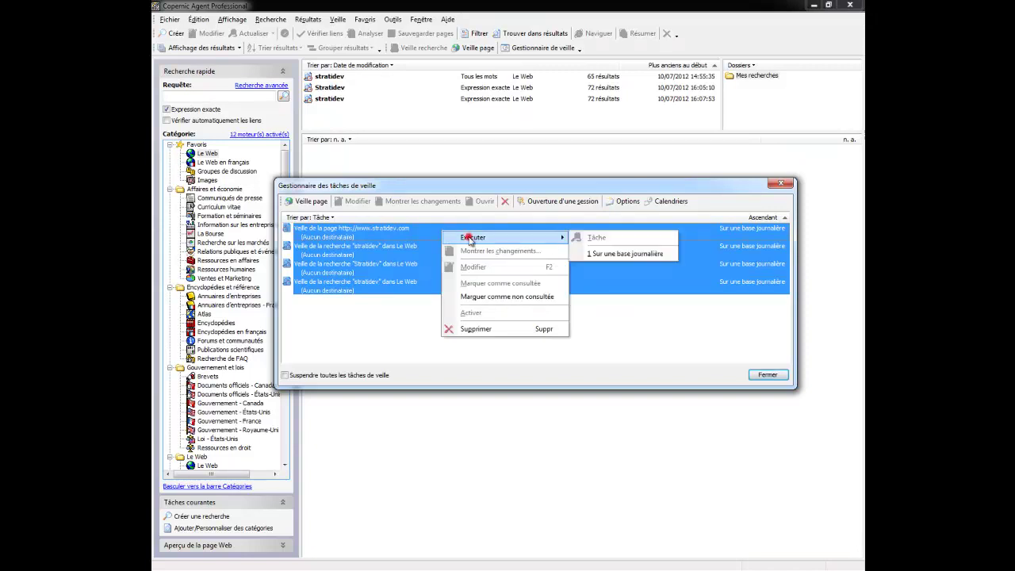
pyautogui.click(595, 252)
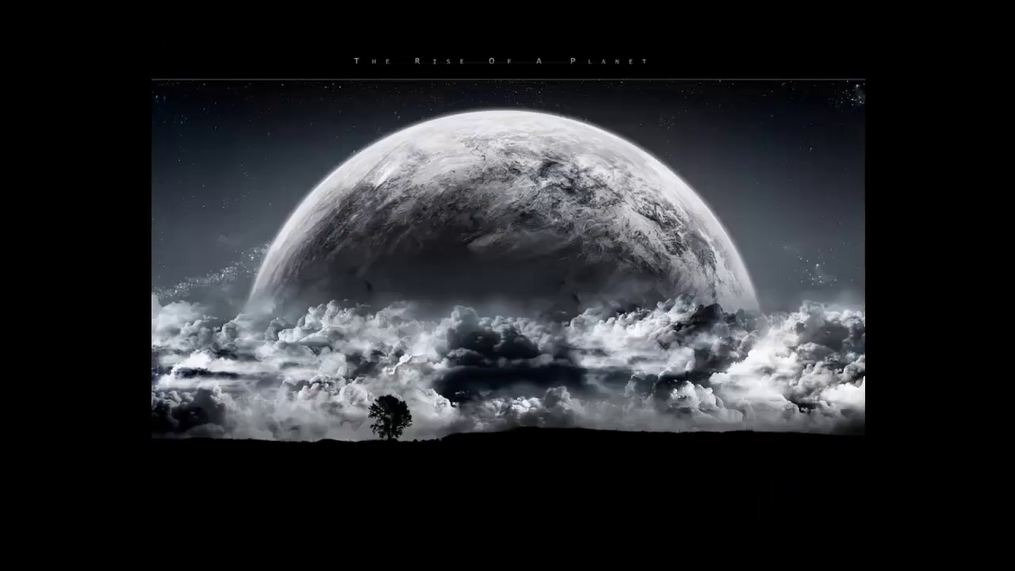
pyautogui.moveTo(463, 119); pyautogui.dragTo(555, 203)
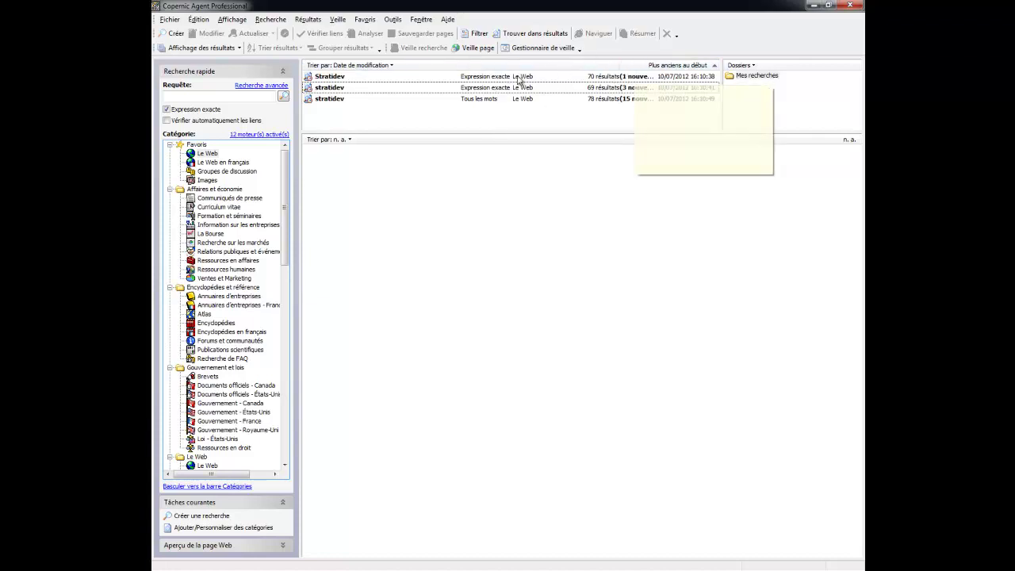
# - Open the updated capitalised Stratidev search and sort its results by Date de repérage
pyautogui.click(353, 77)
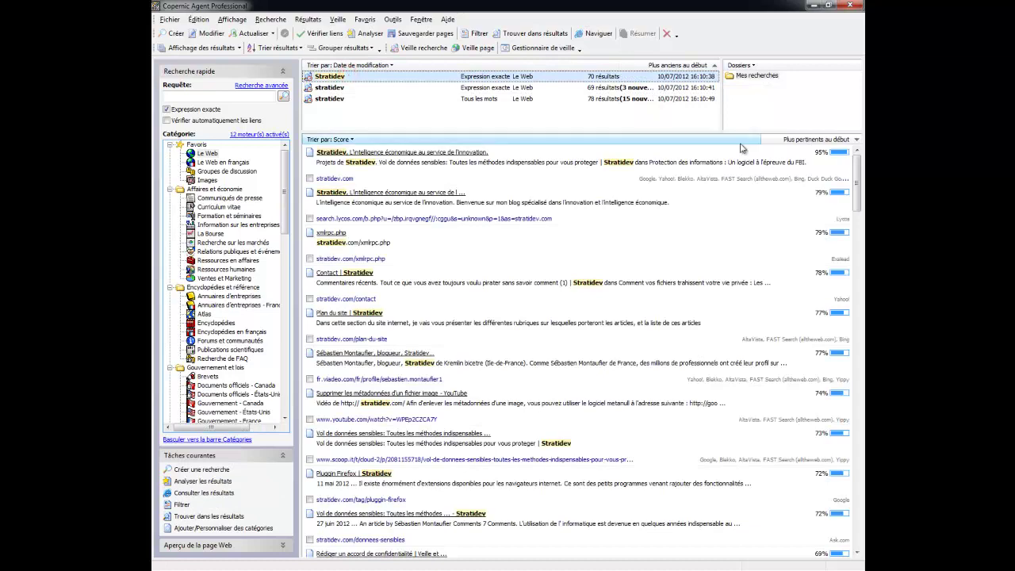
pyautogui.moveTo(857, 193)
pyautogui.mouseDown()
pyautogui.moveTo(858, 256)
pyautogui.moveTo(856, 195)
pyautogui.mouseUp()
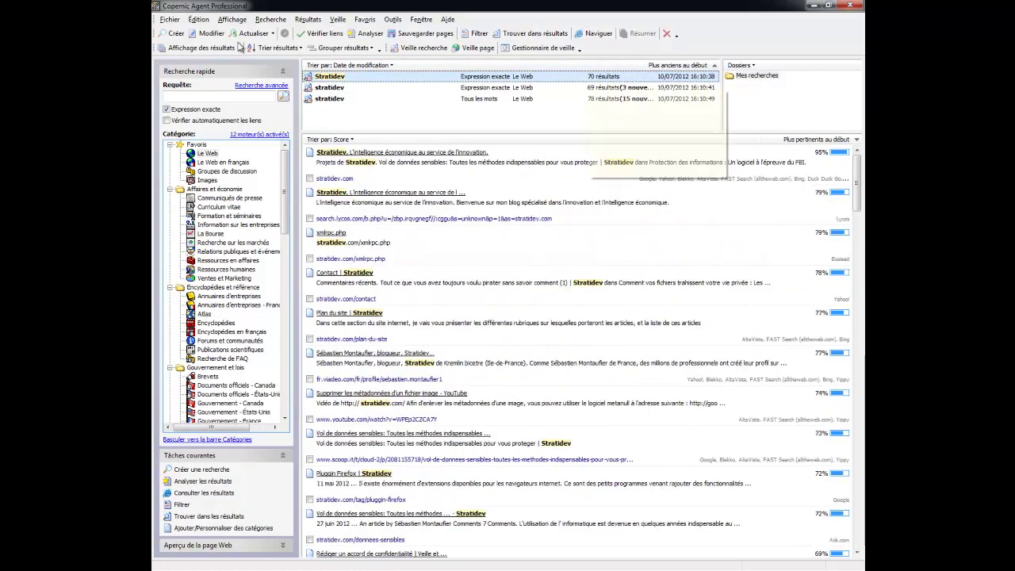
pyautogui.click(300, 49)
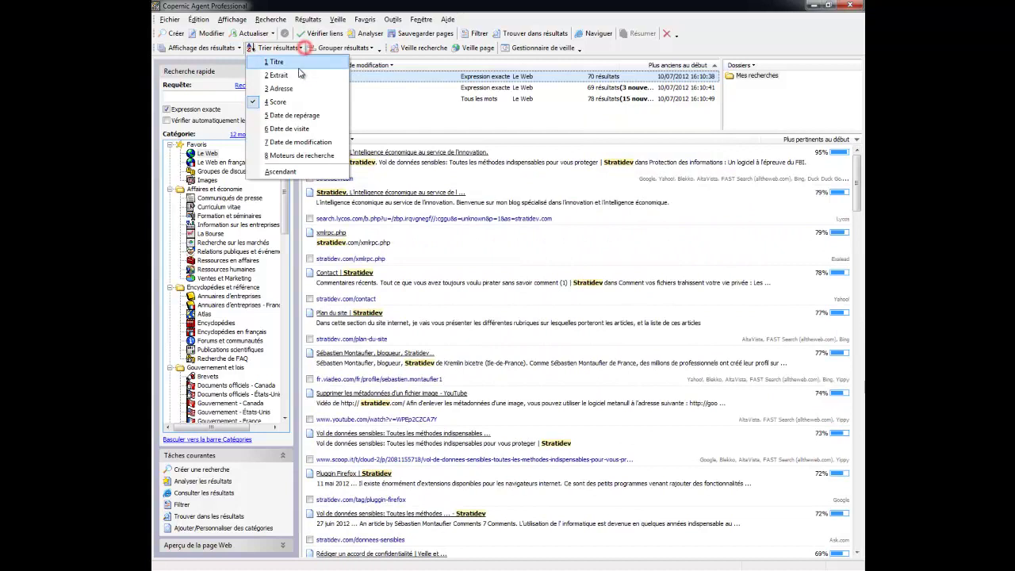
pyautogui.click(320, 116)
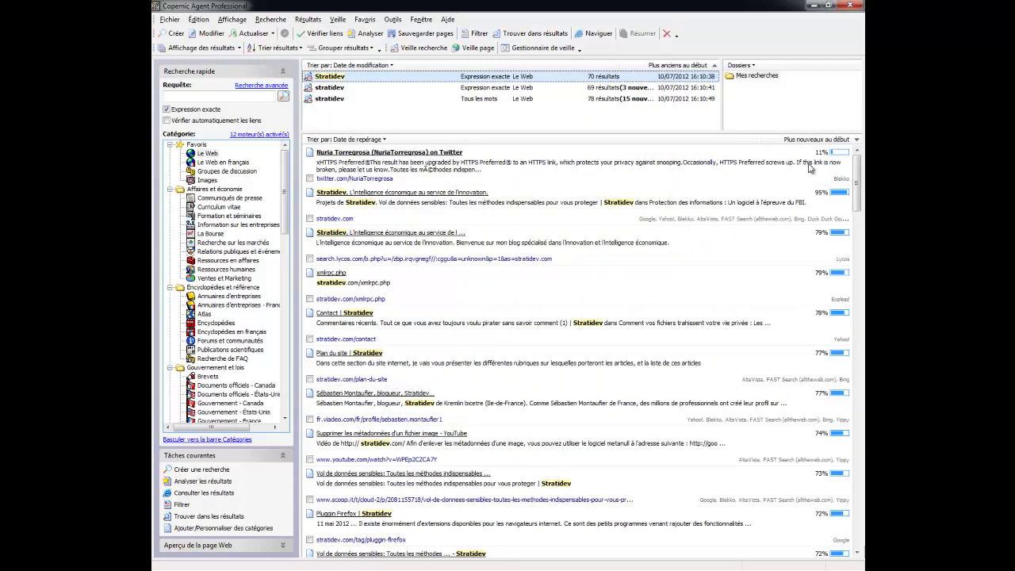
# - Open the updated lowercase exact-expression stratidev search and sort its results by Date de repérage
pyautogui.click(603, 89)
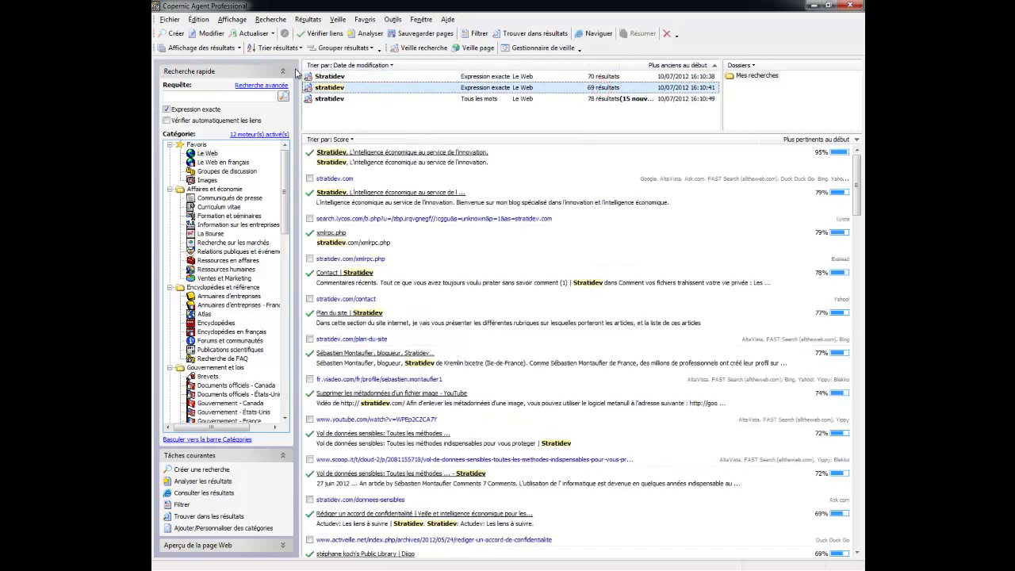
pyautogui.click(278, 48)
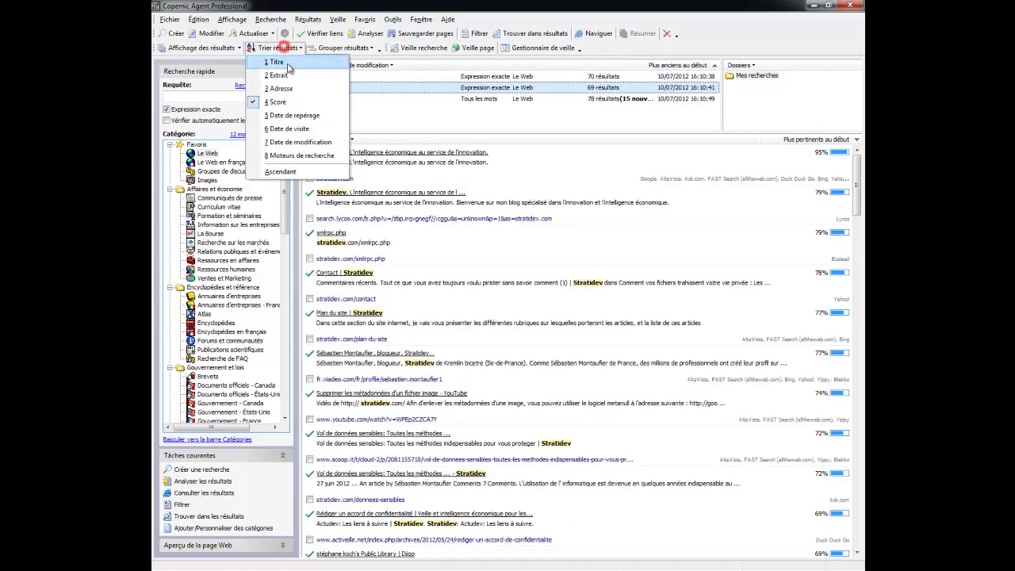
pyautogui.click(303, 118)
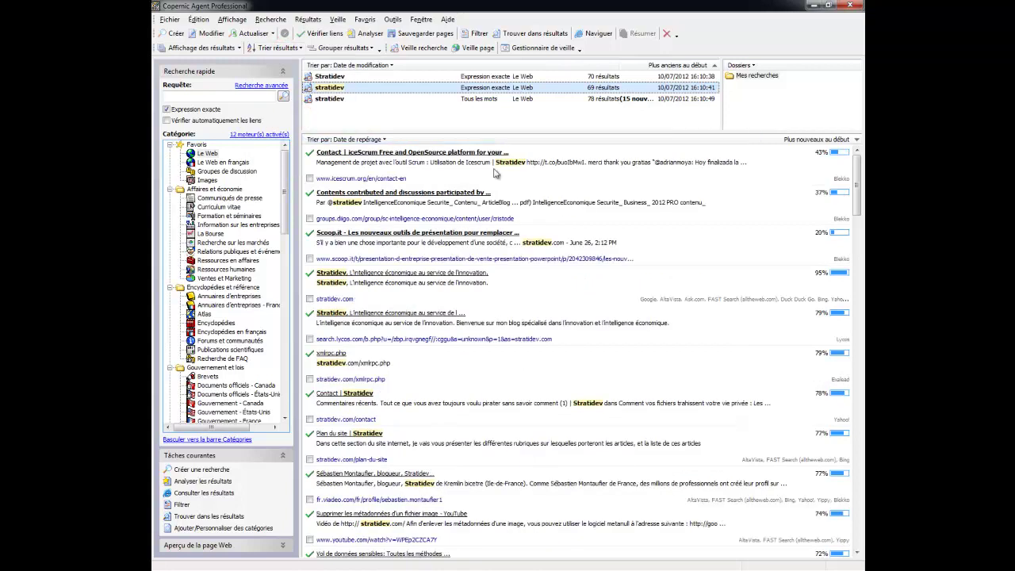